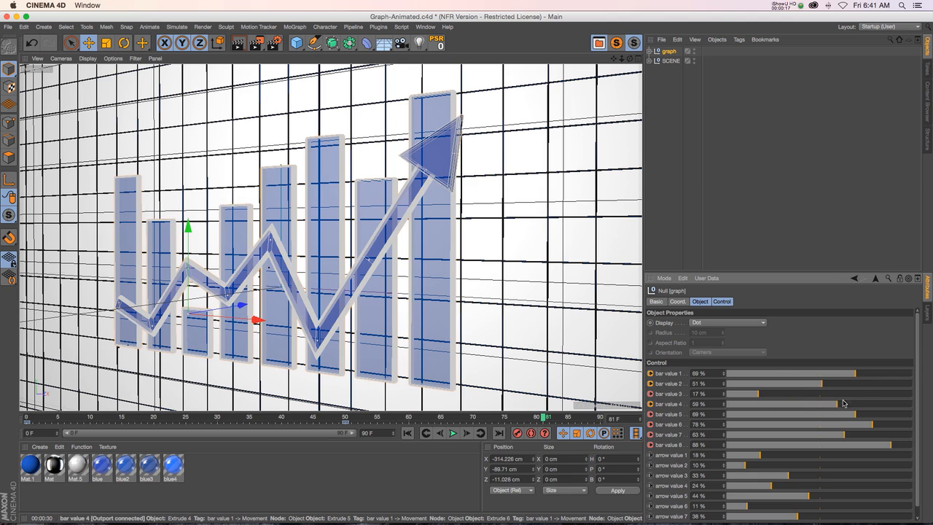
Adjust the graph's controls: bar values 4, 5 and 6 to 64, 45 and 58 %, arrow values 3 and 4 to 47 and 26 %.
{"action": "left_click_drag", "start_coordinate": [872, 424], "coordinate": [836, 425]}
{"action": "mouse_move", "coordinate": [787, 475]}
{"action": "left_mouse_down"}
{"action": "mouse_move", "coordinate": [830, 475]}
{"action": "mouse_move", "coordinate": [761, 475]}
{"action": "mouse_move", "coordinate": [814, 476]}
{"action": "mouse_move", "coordinate": [780, 489]}
{"action": "mouse_move", "coordinate": [802, 486]}
{"action": "mouse_move", "coordinate": [764, 486]}
{"action": "mouse_move", "coordinate": [780, 486]}
{"action": "left_mouse_up"}
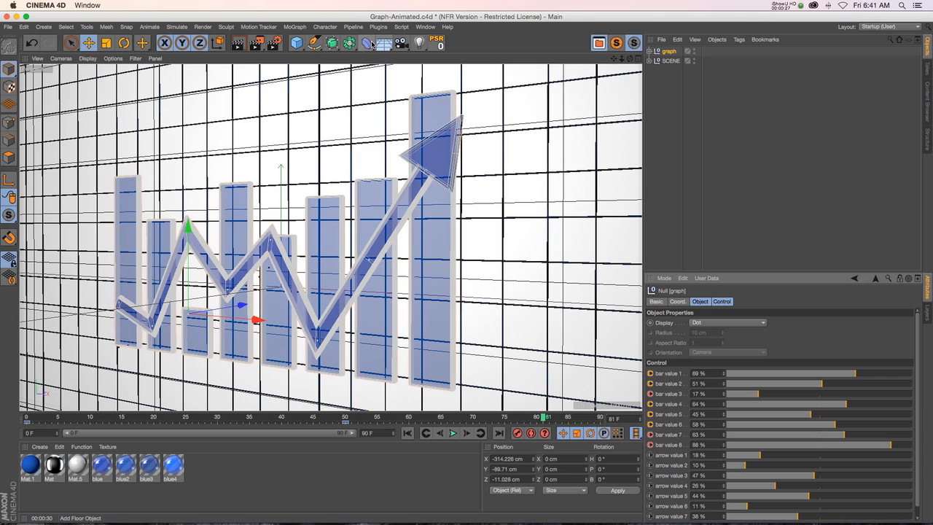
Select the Physical renderer in the render settings.
{"action": "left_click", "coordinate": [276, 45]}
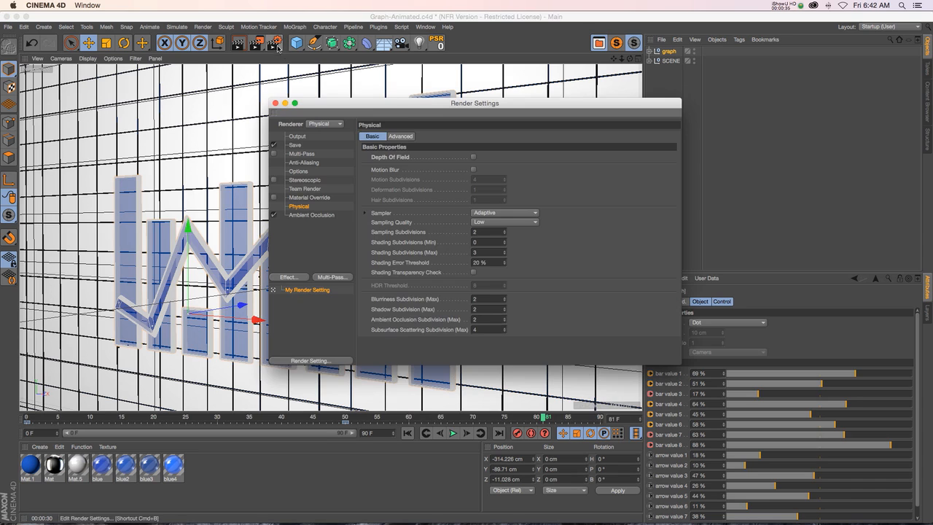
{"action": "left_click_drag", "start_coordinate": [361, 108], "coordinate": [381, 90]}
{"action": "left_click", "coordinate": [345, 107]}
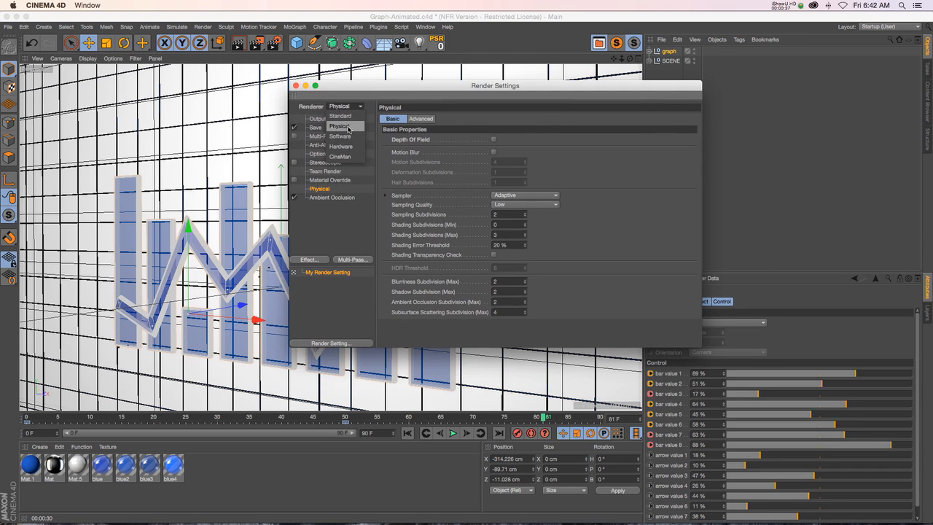
{"action": "left_click", "coordinate": [344, 129]}
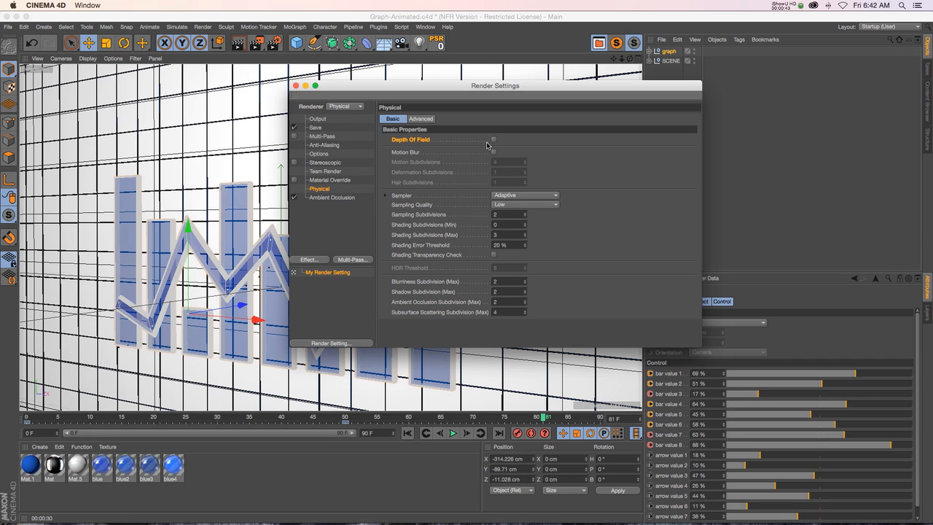
{"action": "left_click", "coordinate": [296, 86]}
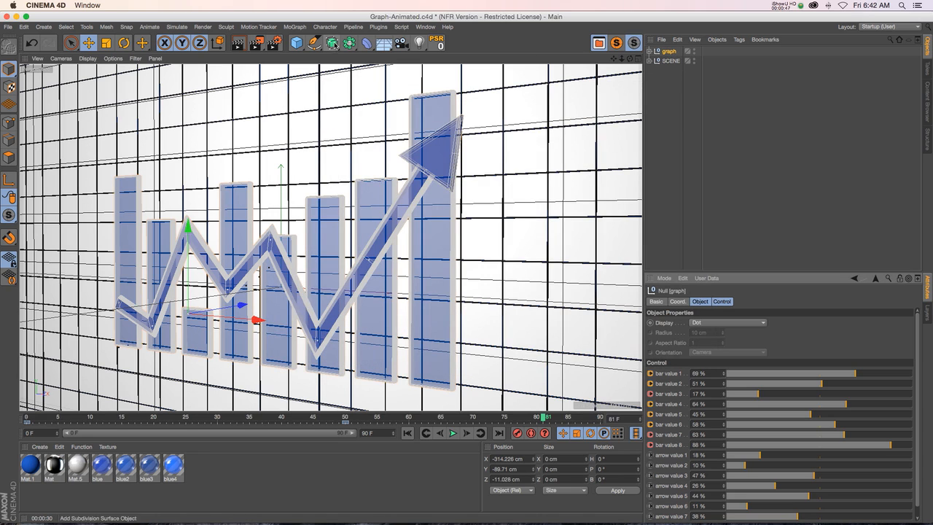
Add a camera, look through it and enable its Movie Camera option in the physical properties.
{"action": "left_click", "coordinate": [401, 43]}
{"action": "left_click", "coordinate": [698, 52]}
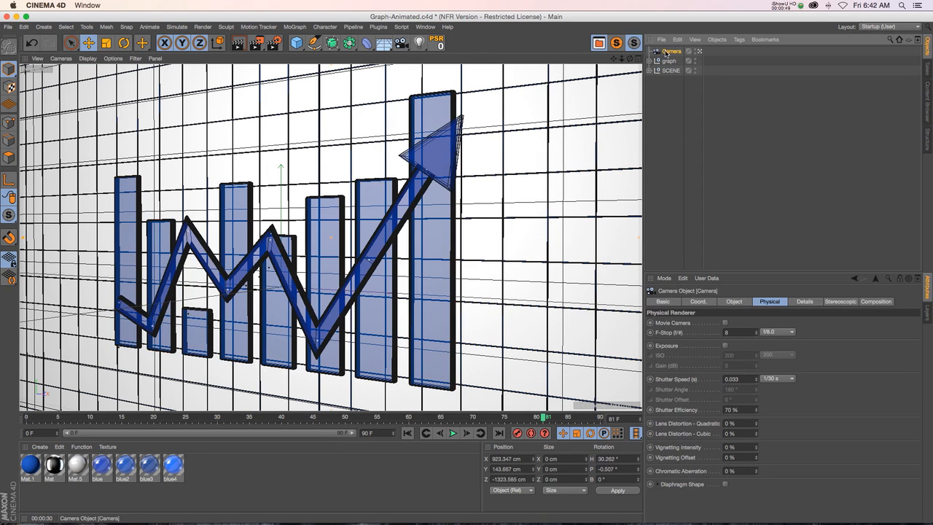
{"action": "left_click", "coordinate": [769, 304]}
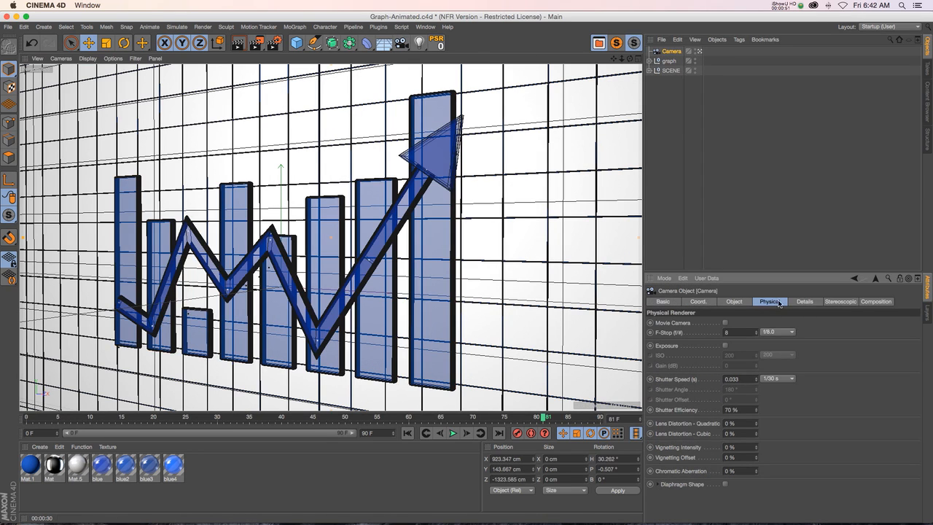
{"action": "left_click", "coordinate": [725, 323]}
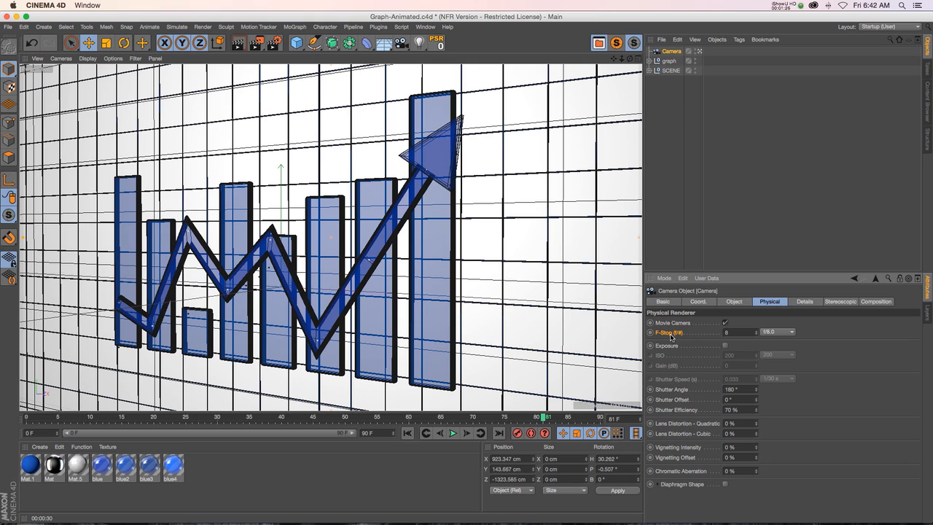
Set the camera's f-stop to 0.2 and render the viewport to preview the depth of field.
{"action": "left_click", "coordinate": [787, 332]}
{"action": "left_click", "coordinate": [781, 335]}
{"action": "left_click", "coordinate": [756, 334]}
{"action": "left_click", "coordinate": [242, 47]}
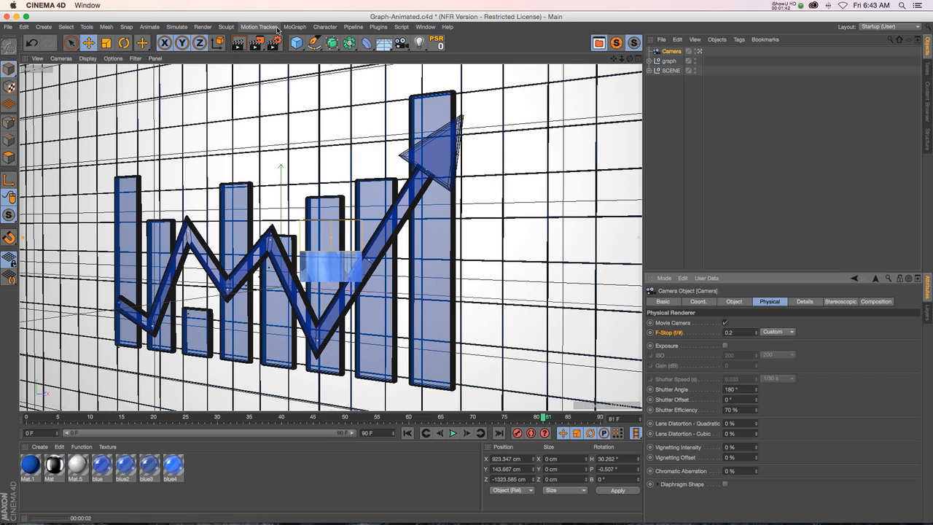
{"action": "left_click", "coordinate": [273, 44]}
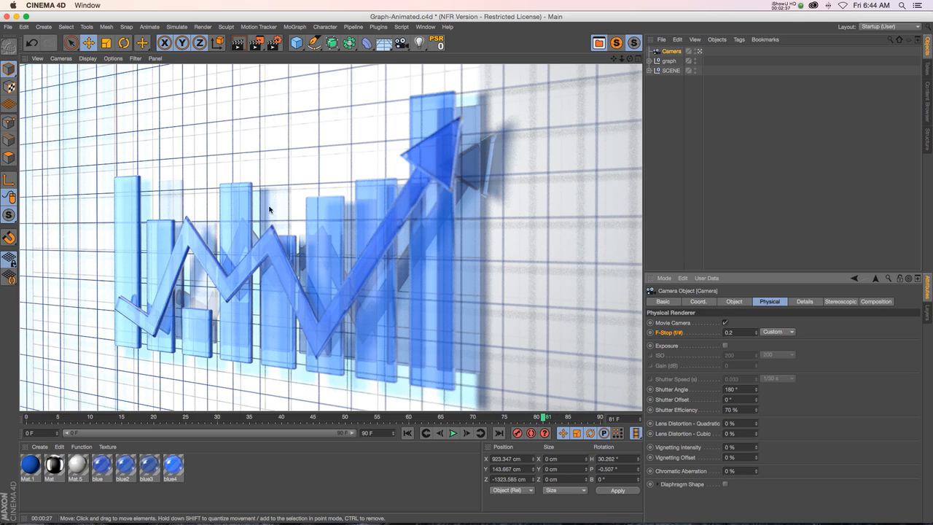
Using the Top view, shorten the camera's focus distance to about 1496 cm so the focal plane meets the graph.
{"action": "left_click", "coordinate": [638, 57]}
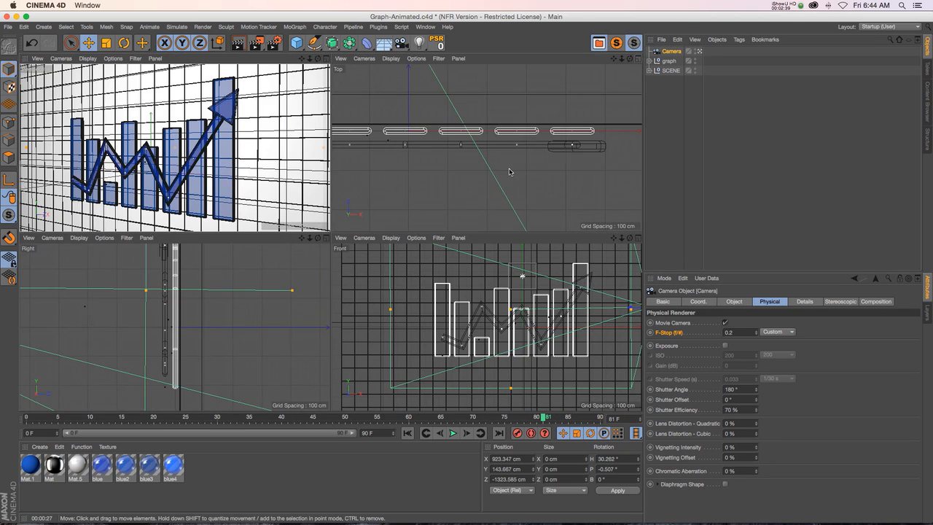
{"action": "left_click_drag", "start_coordinate": [622, 58], "coordinate": [558, 60]}
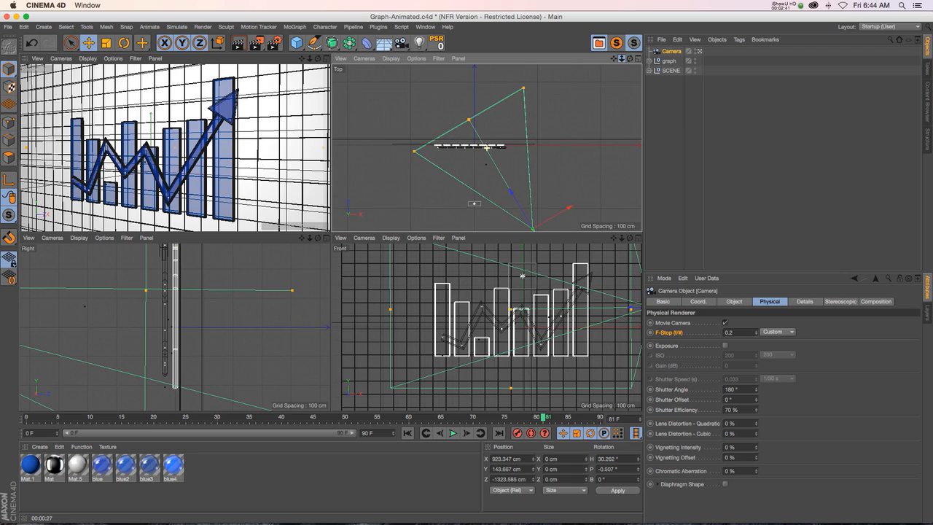
{"action": "left_click_drag", "start_coordinate": [614, 57], "coordinate": [608, 38]}
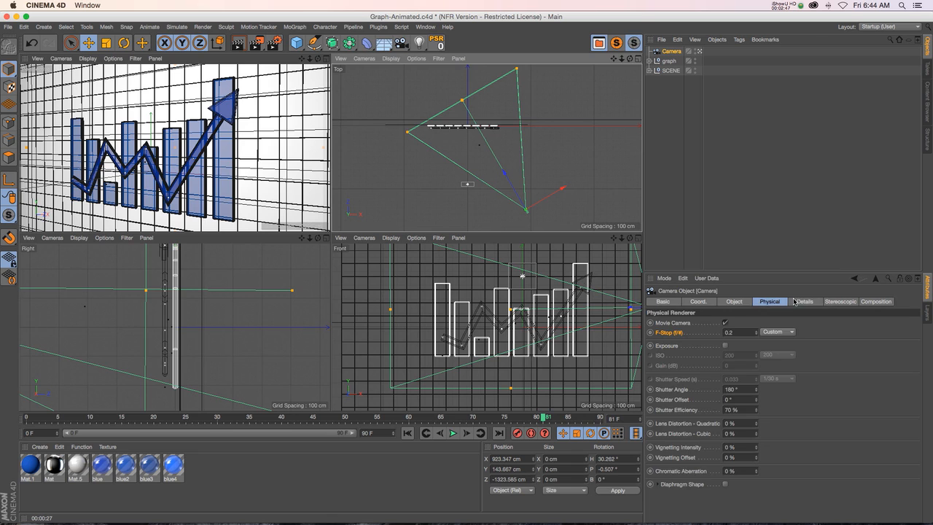
{"action": "left_click", "coordinate": [734, 304]}
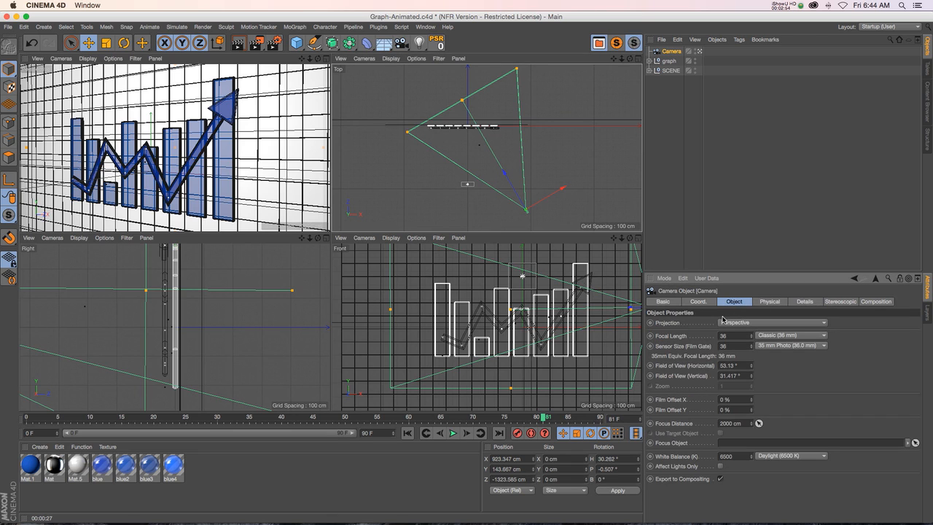
{"action": "left_click_drag", "start_coordinate": [753, 424], "coordinate": [741, 430]}
{"action": "left_click_drag", "start_coordinate": [466, 107], "coordinate": [477, 129]}
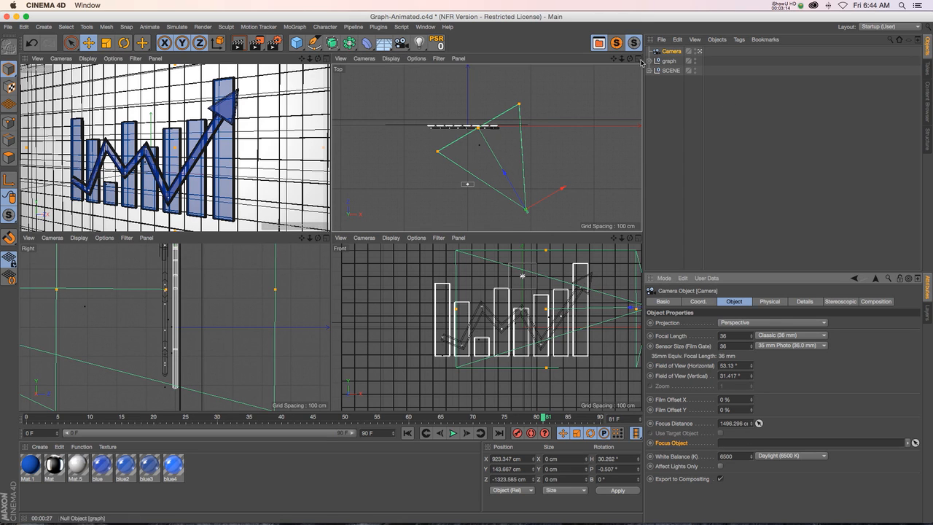
Try to use the arrow's Sweep as the camera's focus object.
{"action": "left_click", "coordinate": [325, 58]}
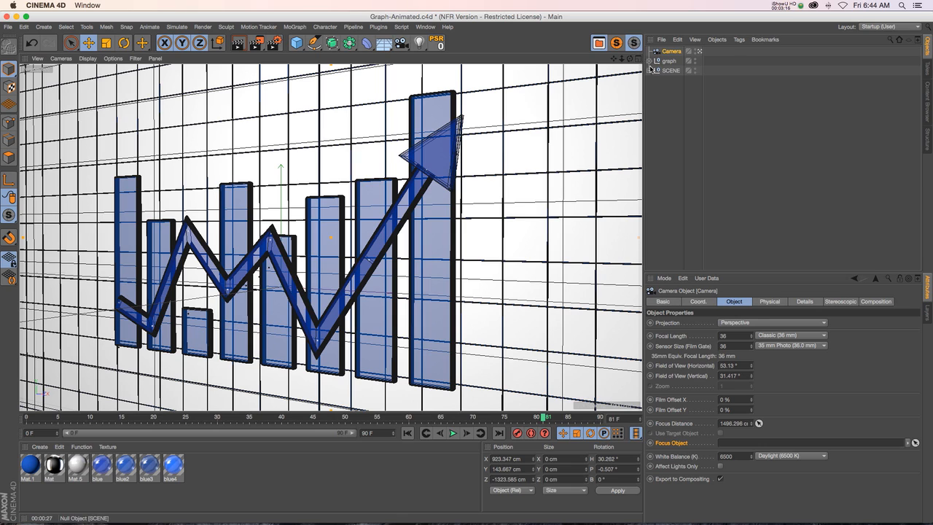
{"action": "left_click", "coordinate": [649, 60]}
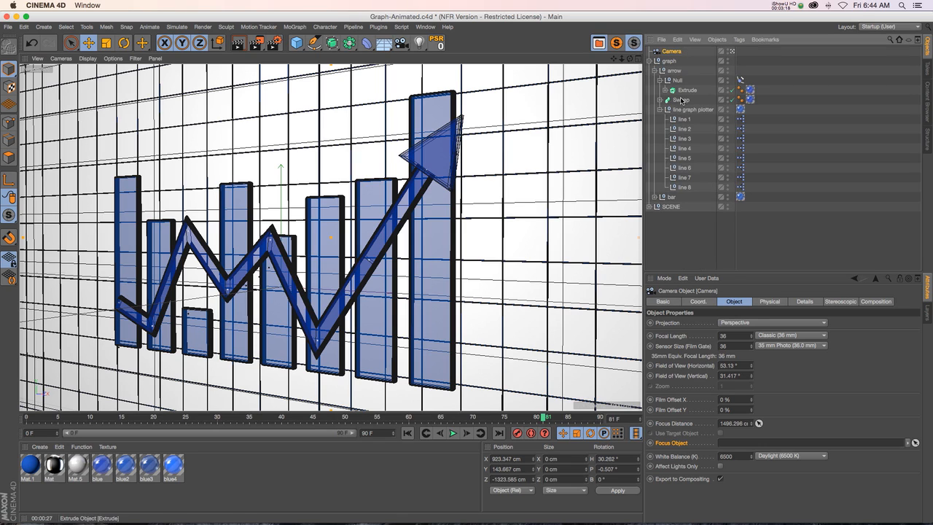
{"action": "left_click_drag", "start_coordinate": [679, 99], "coordinate": [739, 444]}
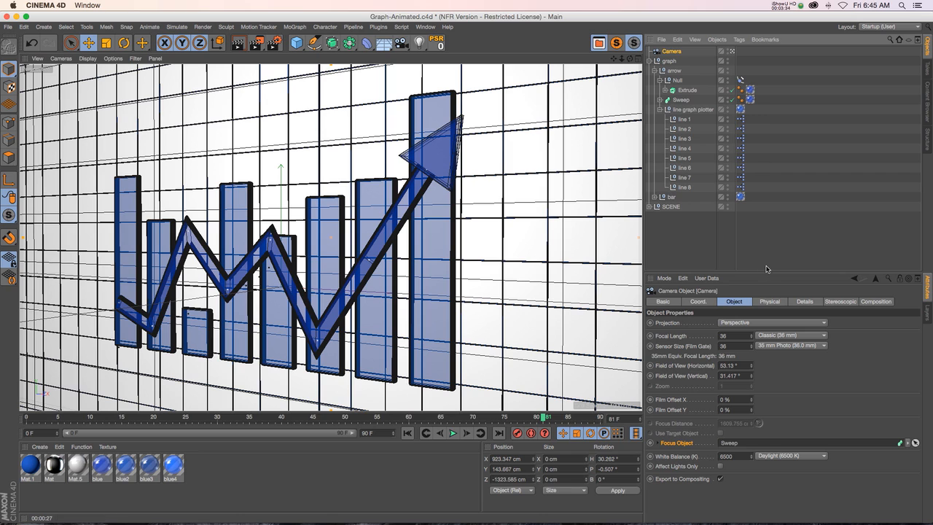
{"action": "left_click_drag", "start_coordinate": [767, 444], "coordinate": [718, 451]}
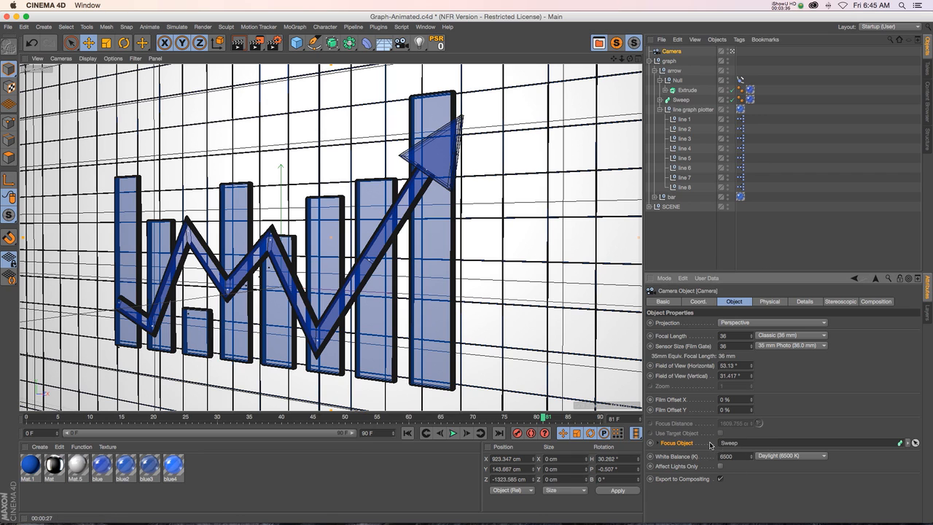
{"action": "key", "text": "super+z"}
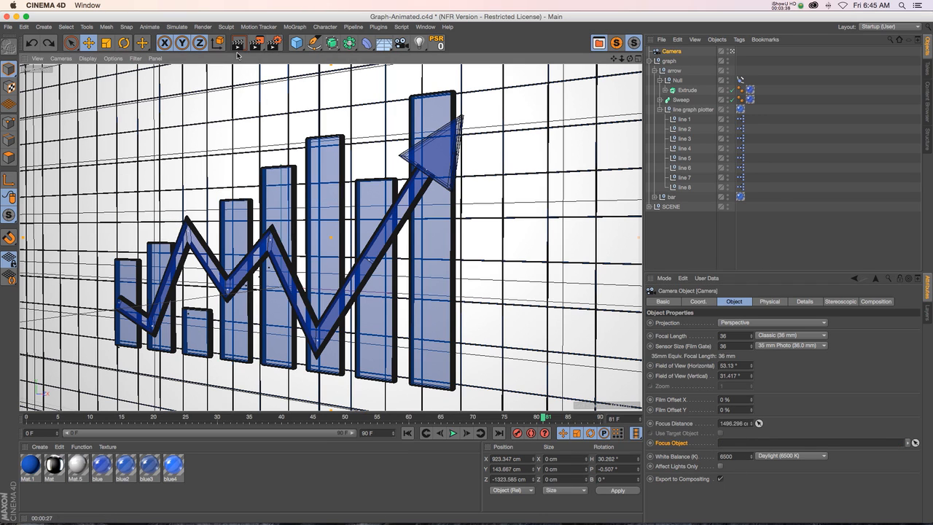
Add a null object named Focus Null and assign it as the camera's focus object.
{"action": "left_click_drag", "start_coordinate": [302, 44], "coordinate": [336, 60]}
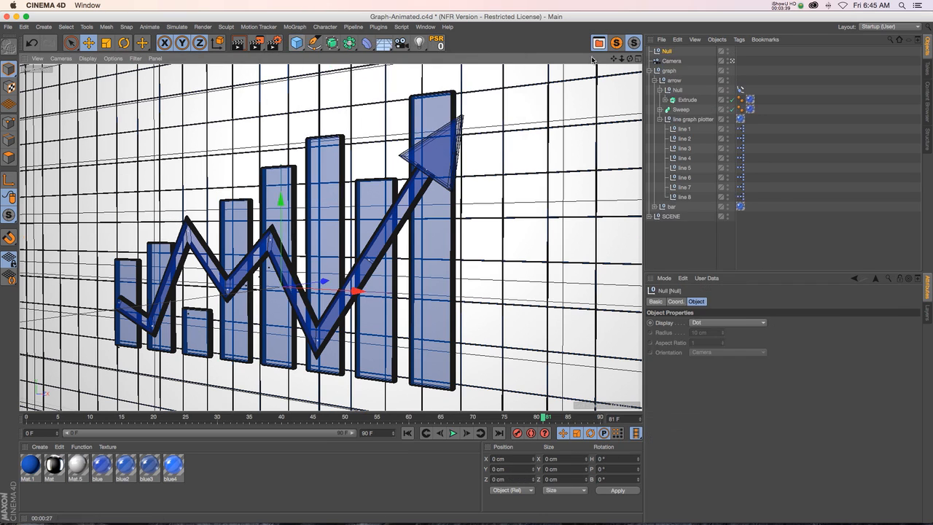
{"action": "double_click", "coordinate": [667, 52]}
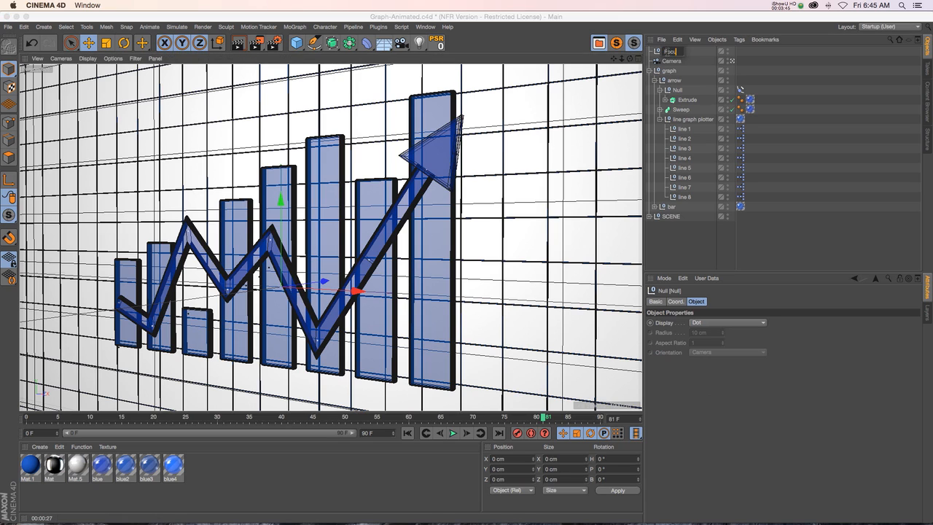
{"action": "type", "text": "Focus Null"}
{"action": "key", "text": "Return"}
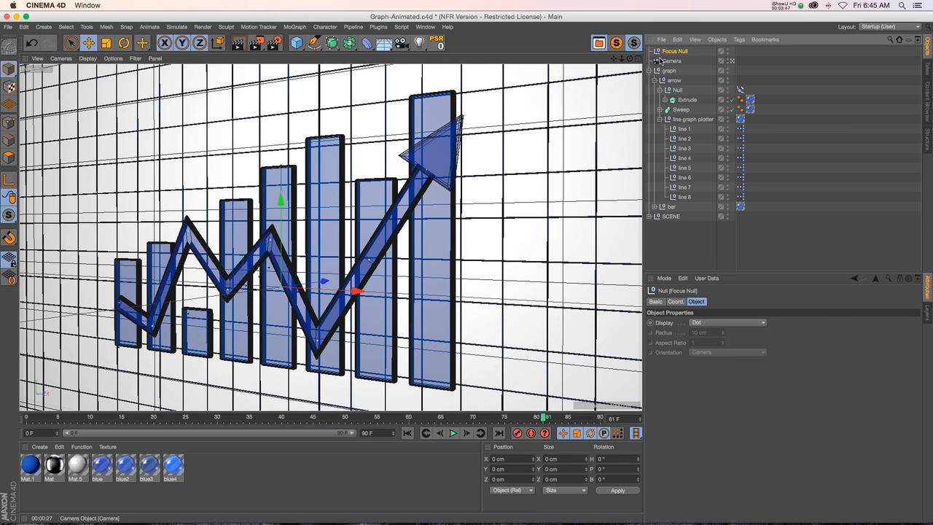
{"action": "left_click", "coordinate": [671, 60]}
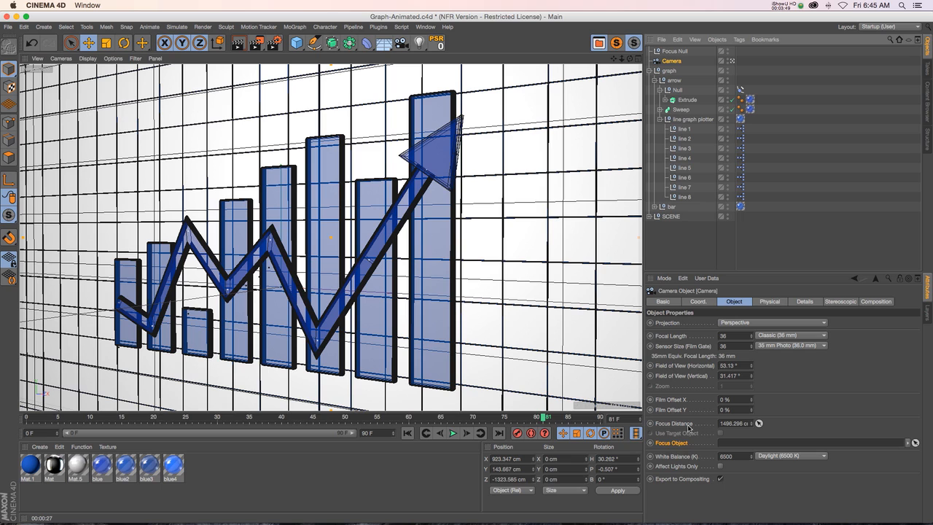
{"action": "left_click_drag", "start_coordinate": [674, 53], "coordinate": [740, 442]}
Move Focus Null onto the arrowhead at about X 423, Y 301, Z -39 cm, and render the view.
{"action": "left_click", "coordinate": [674, 51]}
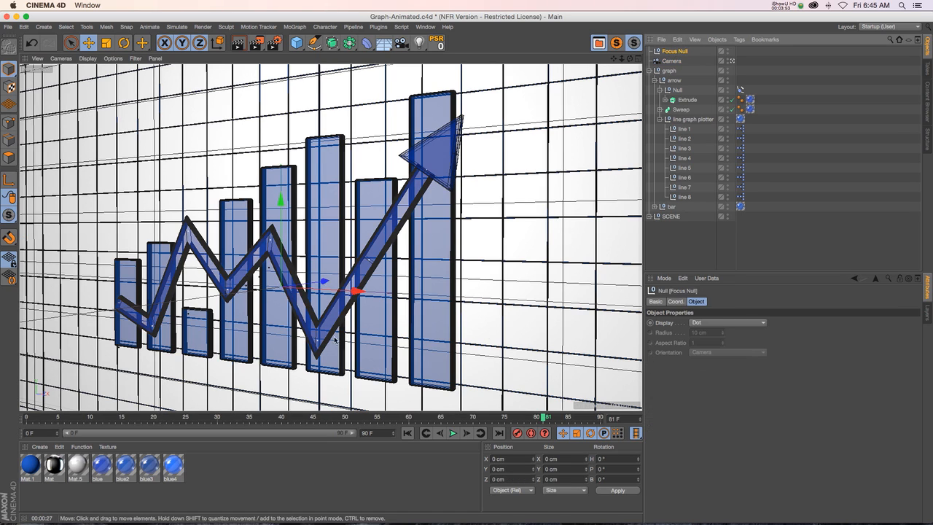
{"action": "left_click_drag", "start_coordinate": [304, 287], "coordinate": [267, 292], "text": "alt"}
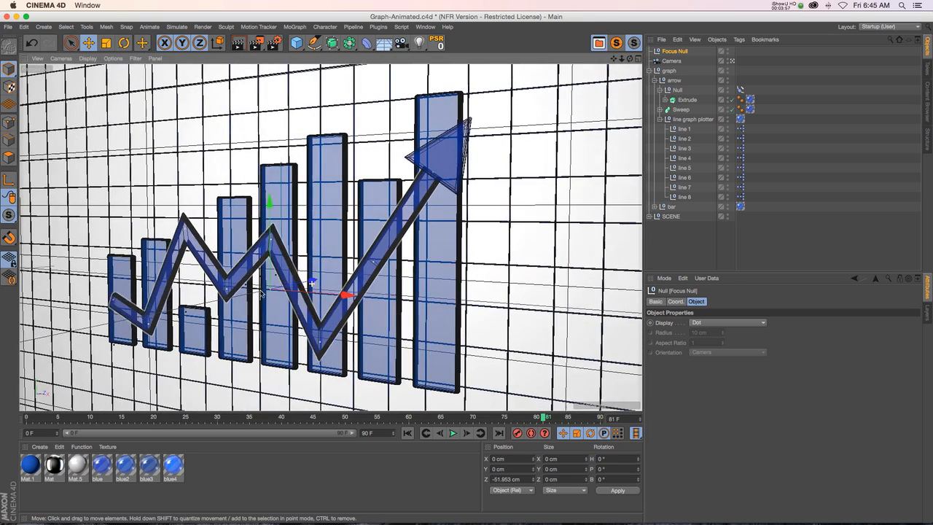
{"action": "left_click_drag", "start_coordinate": [347, 297], "coordinate": [508, 307]}
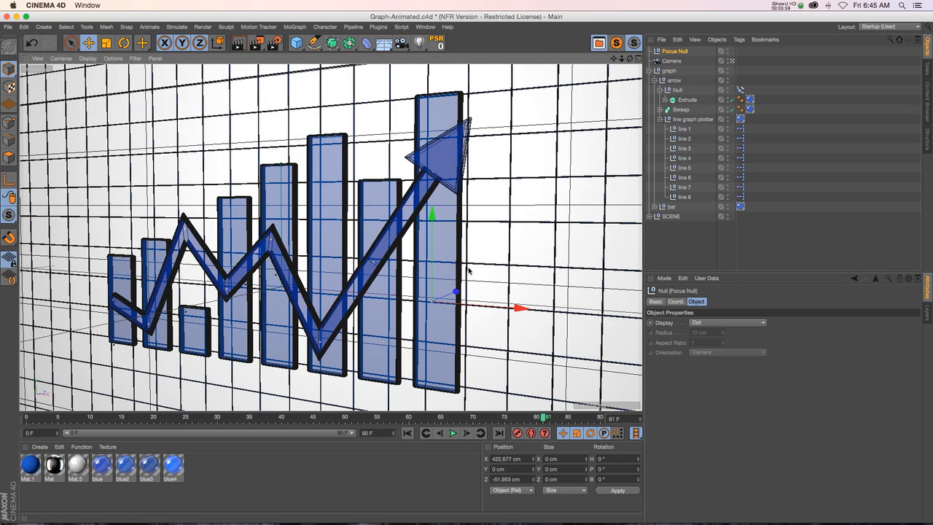
{"action": "left_click_drag", "start_coordinate": [432, 247], "coordinate": [440, 111]}
{"action": "left_click_drag", "start_coordinate": [403, 190], "coordinate": [448, 175], "text": "alt"}
{"action": "left_click_drag", "start_coordinate": [306, 221], "coordinate": [353, 242], "text": "alt"}
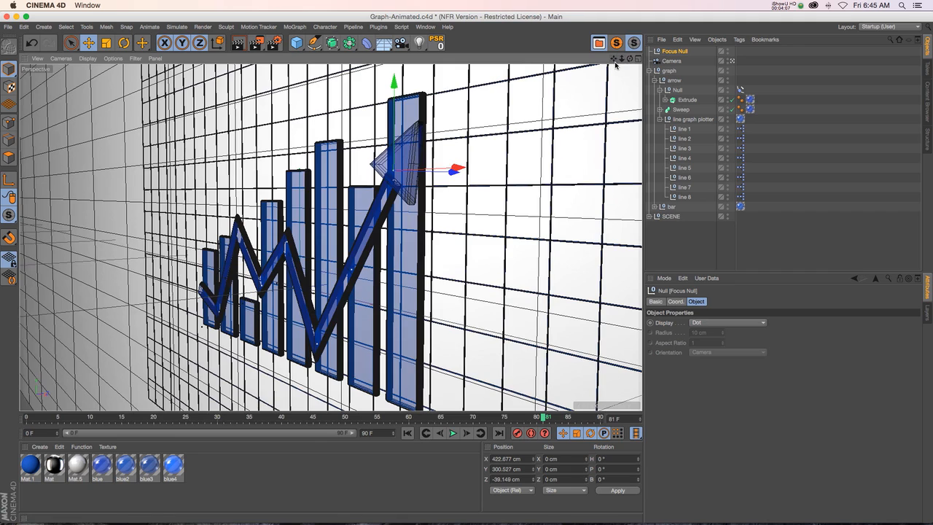
{"action": "key", "text": "ctrl+r"}
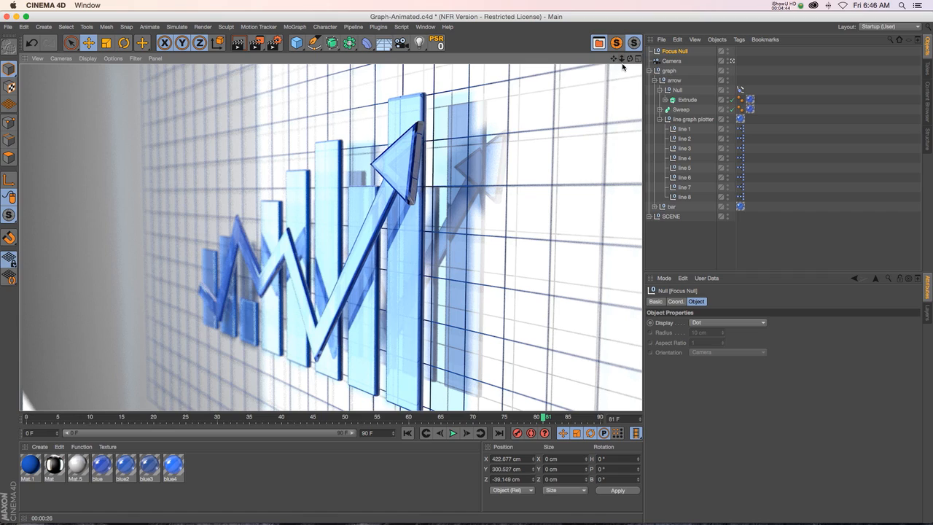
At frame 0, move Focus Null to the start of the arrow line, about X -556, Y -79, Z -39 cm.
{"action": "left_click_drag", "start_coordinate": [630, 59], "coordinate": [678, 61]}
{"action": "left_click_drag", "start_coordinate": [621, 59], "coordinate": [609, 60]}
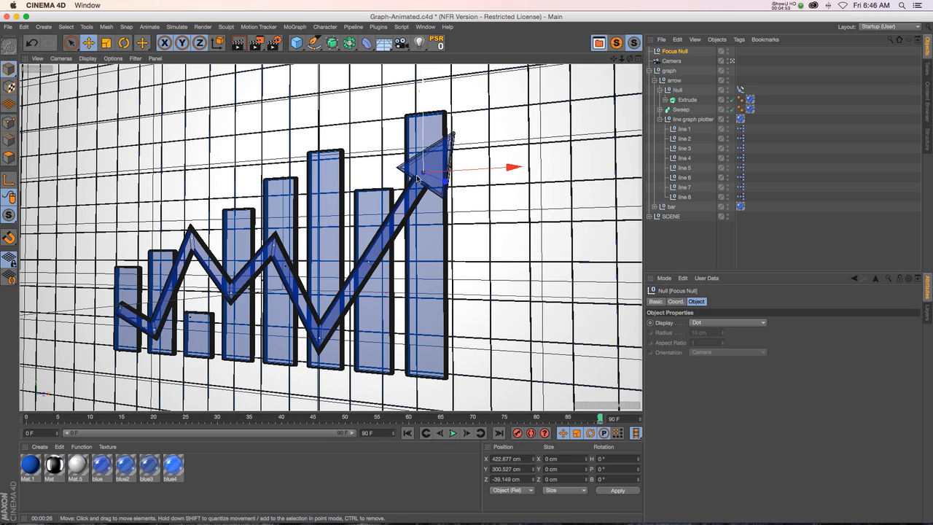
{"action": "left_click", "coordinate": [408, 433]}
{"action": "left_click_drag", "start_coordinate": [499, 169], "coordinate": [142, 154]}
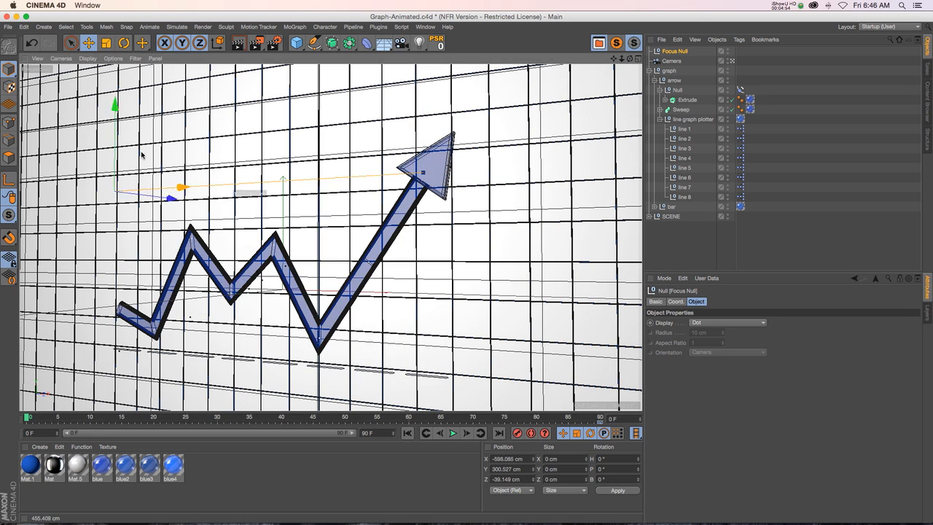
{"action": "left_click_drag", "start_coordinate": [121, 109], "coordinate": [122, 226]}
{"action": "mouse_move", "coordinate": [140, 295]}
{"action": "left_mouse_down", "text": "alt"}
{"action": "mouse_move", "coordinate": [91, 291]}
{"action": "mouse_move", "coordinate": [154, 288]}
{"action": "left_mouse_up", "text": "alt"}
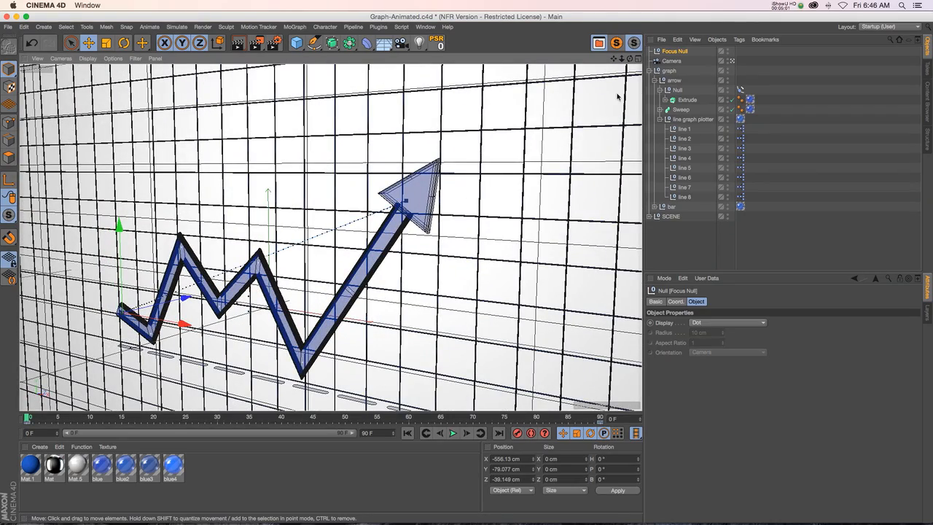
Render the view at frame 0 to check the focus, and scrub the animation through to frame 90.
{"action": "mouse_move", "coordinate": [630, 59]}
{"action": "left_mouse_down"}
{"action": "mouse_move", "coordinate": [613, 60]}
{"action": "mouse_move", "coordinate": [618, 51]}
{"action": "mouse_move", "coordinate": [638, 61]}
{"action": "left_mouse_up"}
{"action": "key", "text": "super+r"}
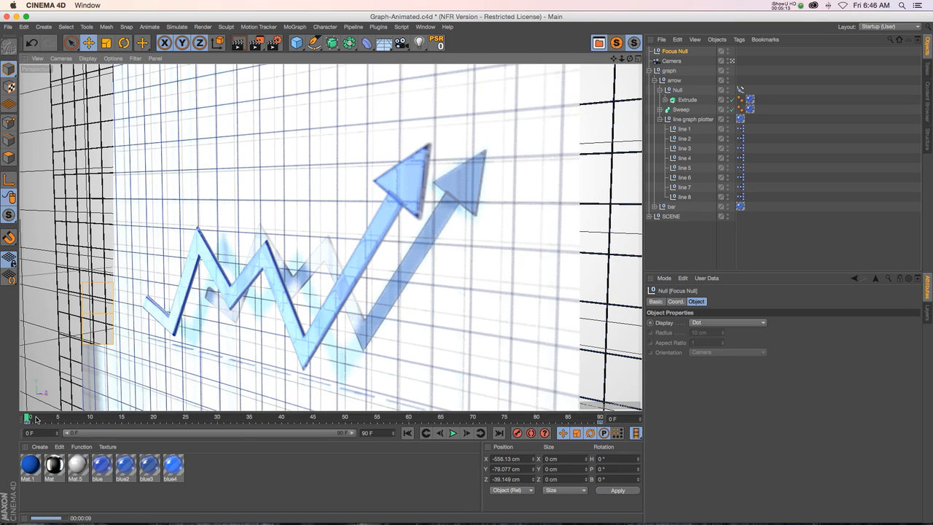
{"action": "left_click", "coordinate": [78, 417]}
{"action": "left_click_drag", "start_coordinate": [78, 414], "coordinate": [600, 414]}
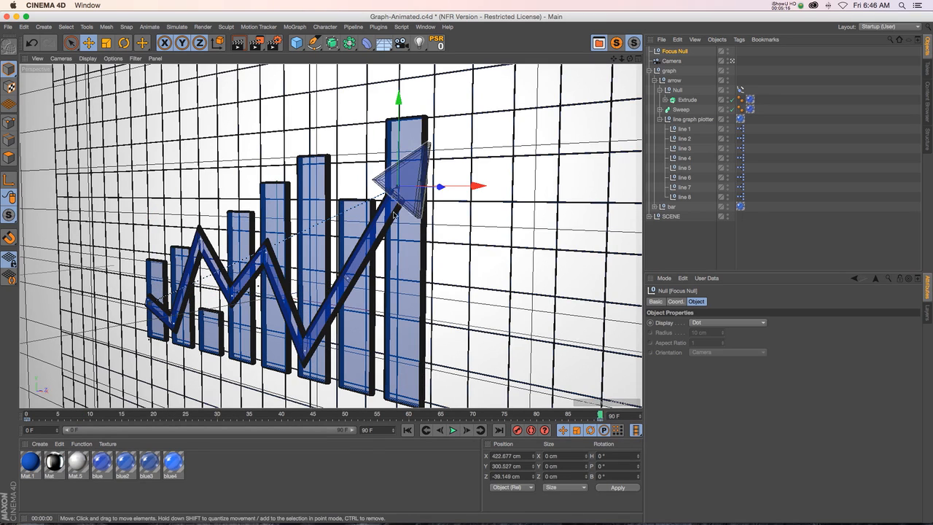
Switch to After Effects and scrub the Render composition from start to end to review the focus shift.
{"action": "mouse_move", "coordinate": [332, 519]}
{"action": "left_click", "coordinate": [410, 510]}
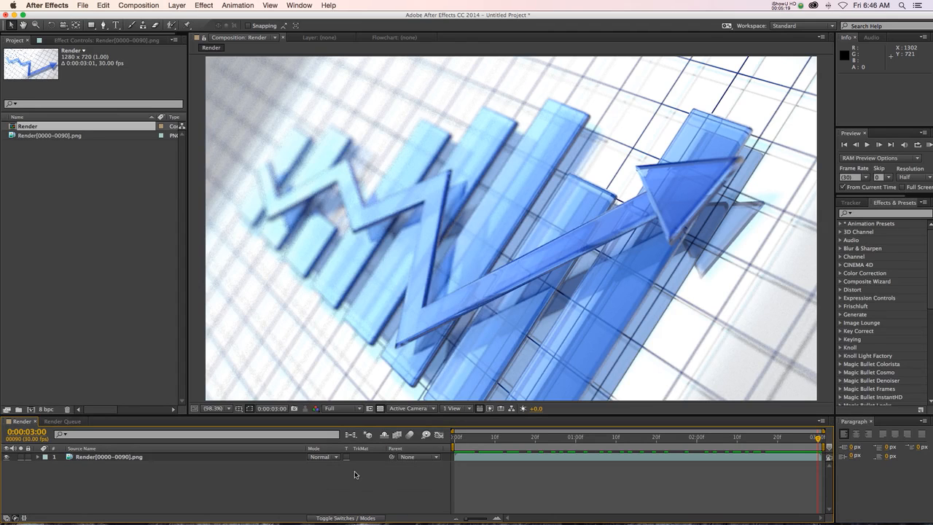
{"action": "left_click_drag", "start_coordinate": [518, 440], "coordinate": [453, 439]}
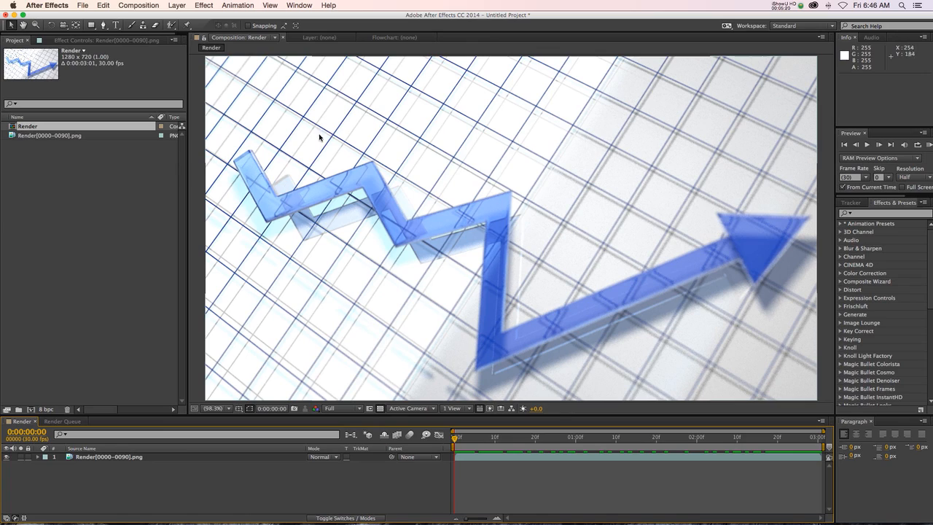
{"action": "left_click_drag", "start_coordinate": [560, 438], "coordinate": [818, 437]}
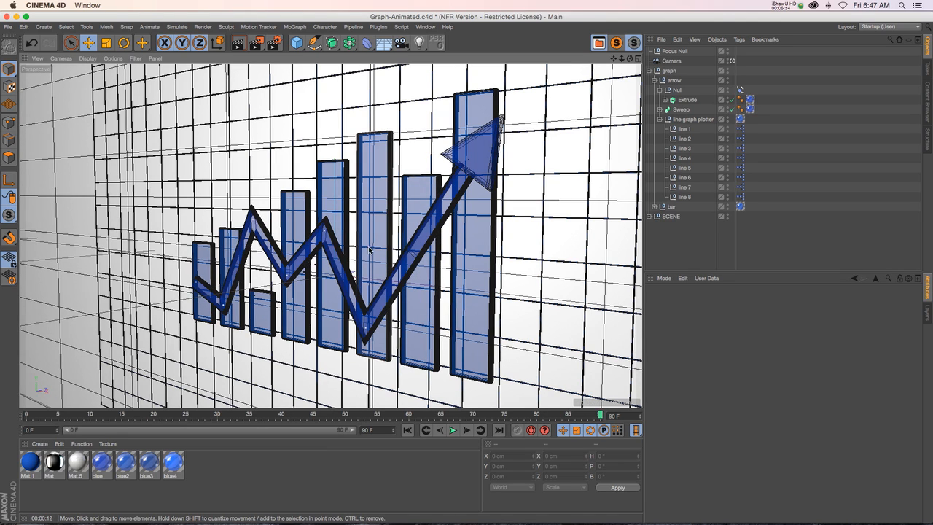
{"action": "left_click_drag", "start_coordinate": [306, 228], "coordinate": [252, 231], "text": "alt"}
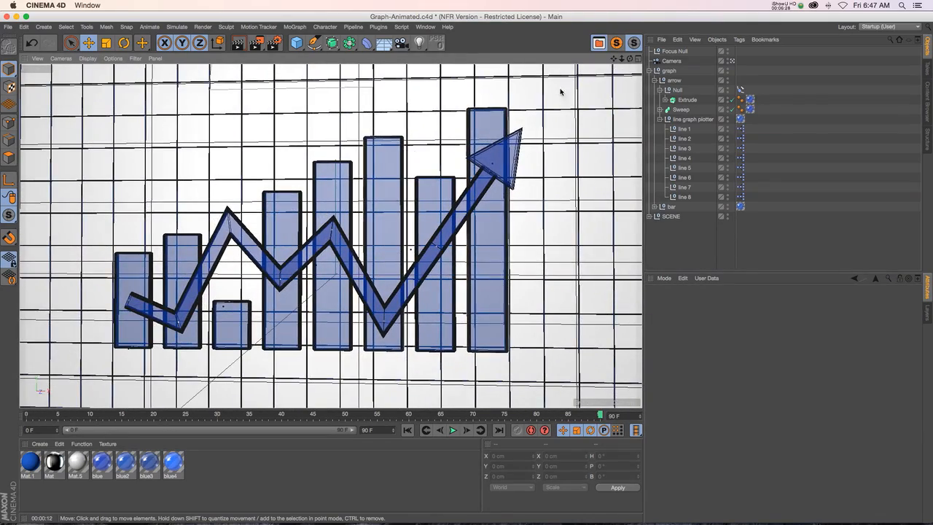
{"action": "left_click_drag", "start_coordinate": [614, 59], "coordinate": [633, 66]}
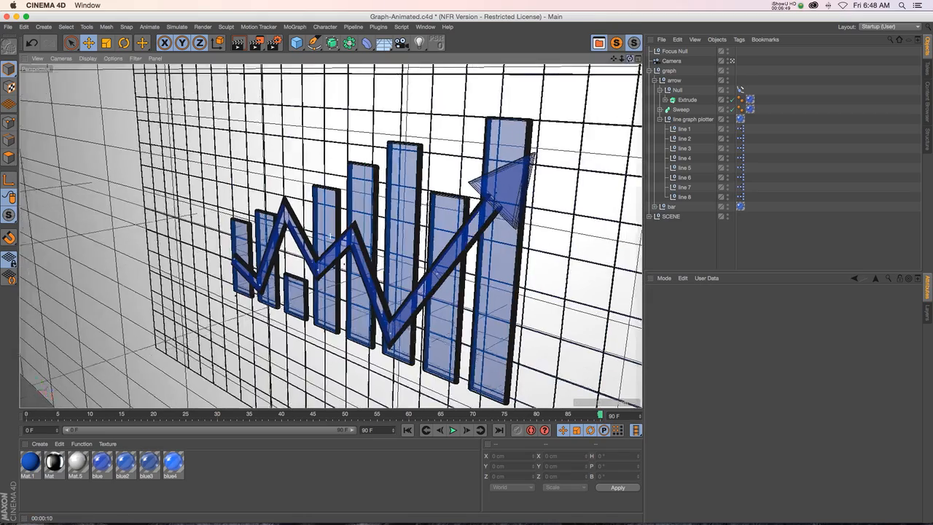
{"action": "left_click_drag", "start_coordinate": [329, 236], "coordinate": [302, 239], "text": "alt"}
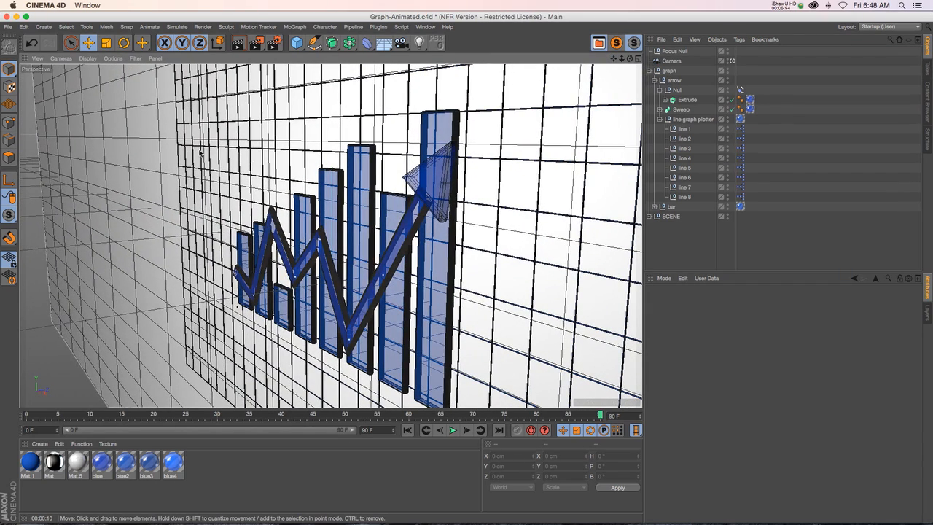